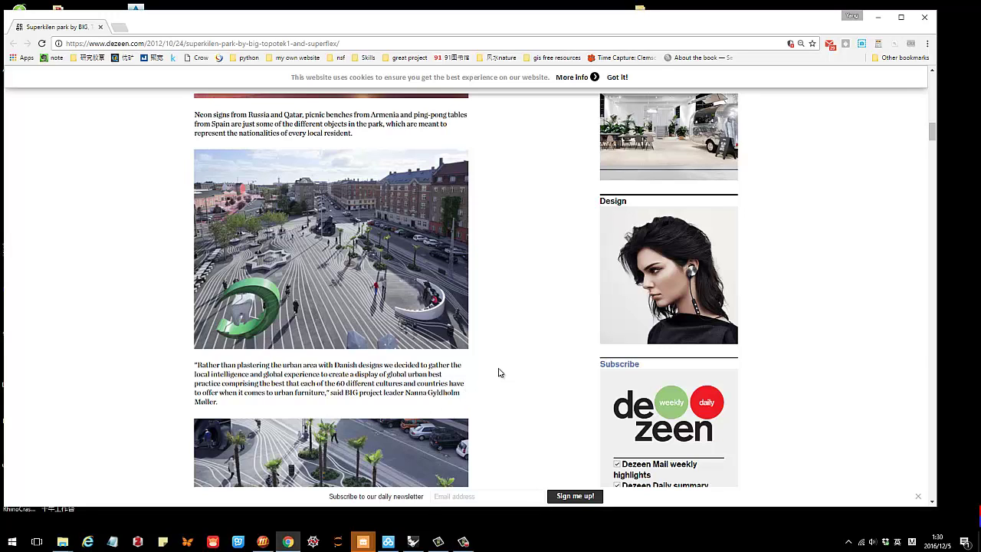
Step: Browse the Superkilen park photos in the Dezeen article, then switch to Rhino and Grasshopper
scroll(498, 372, up, 5)
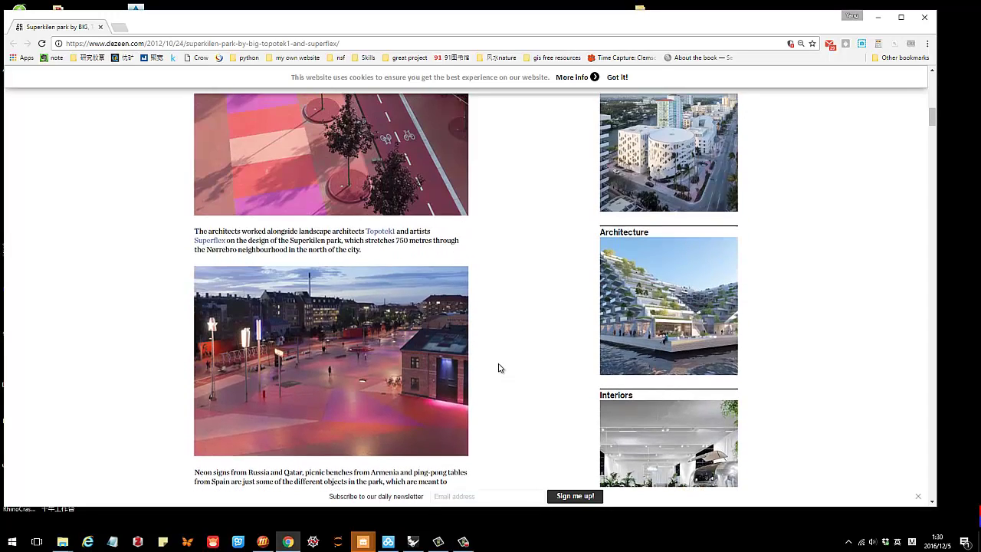
scroll(498, 369, down, 6)
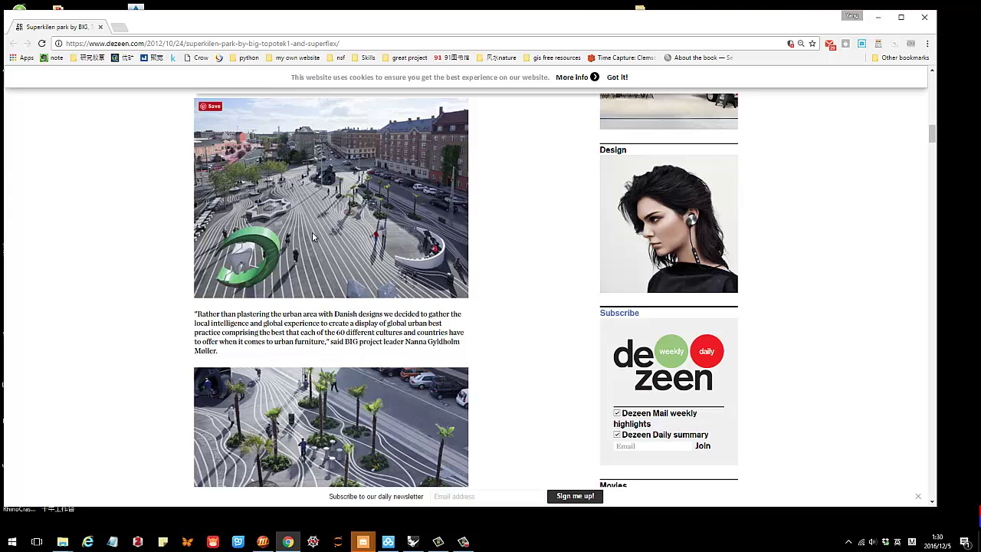
scroll(312, 236, up, 1)
scroll(348, 285, down, 1)
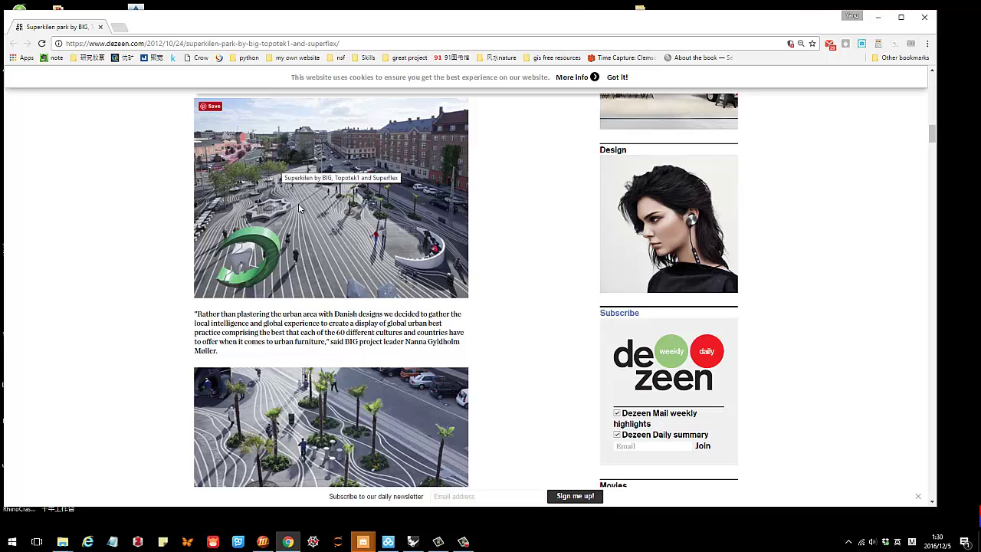
scroll(377, 268, down, 3)
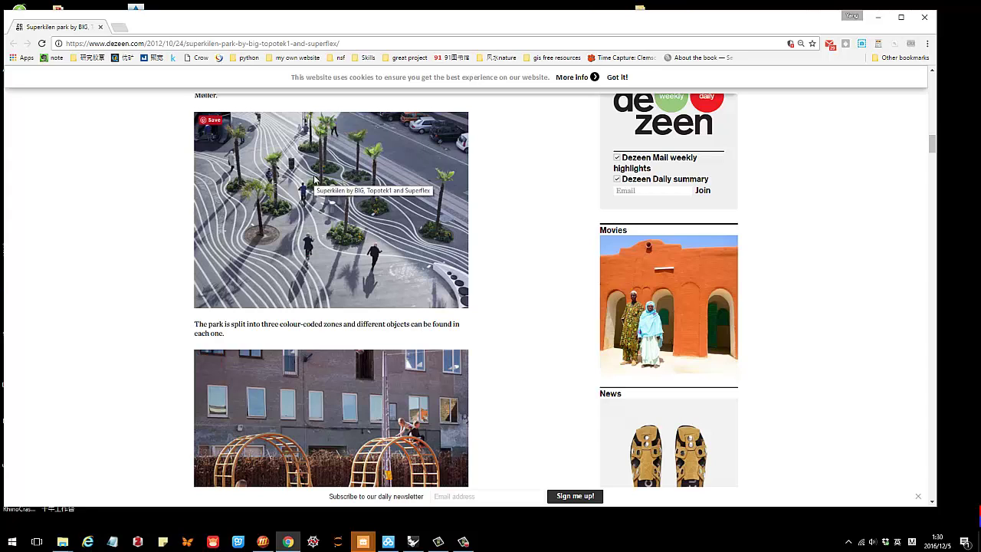
scroll(516, 225, up, 1)
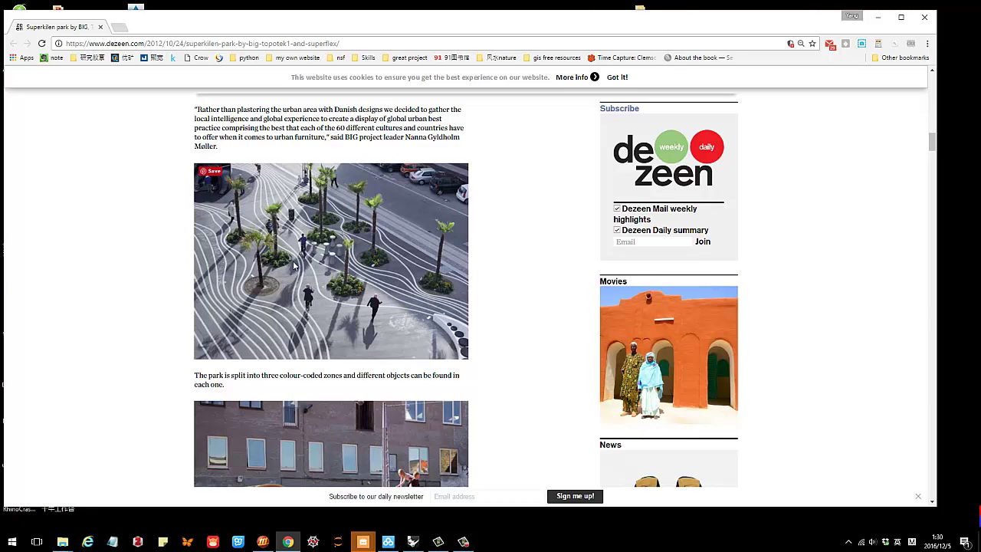
scroll(305, 293, up, 3)
click(412, 542)
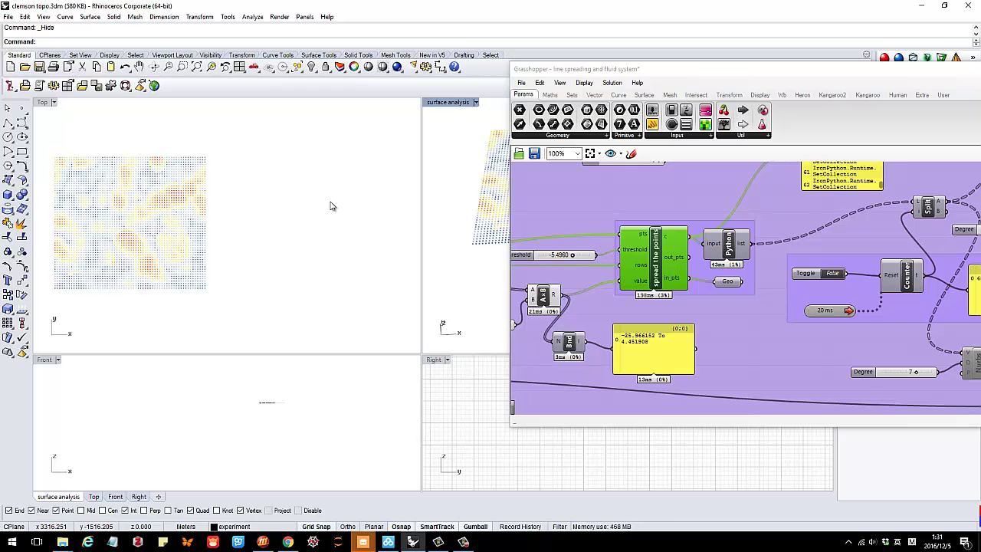
Step: Maximize the Top viewport on the seven circles and zoom the canvas to the SqGrid component
double_click(451, 103)
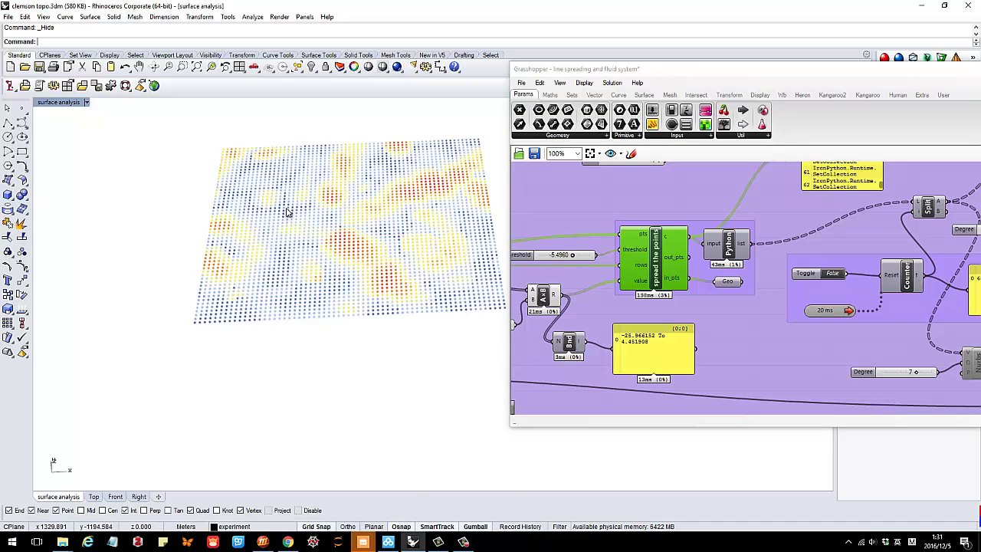
scroll(230, 229, down, 3)
double_click(61, 102)
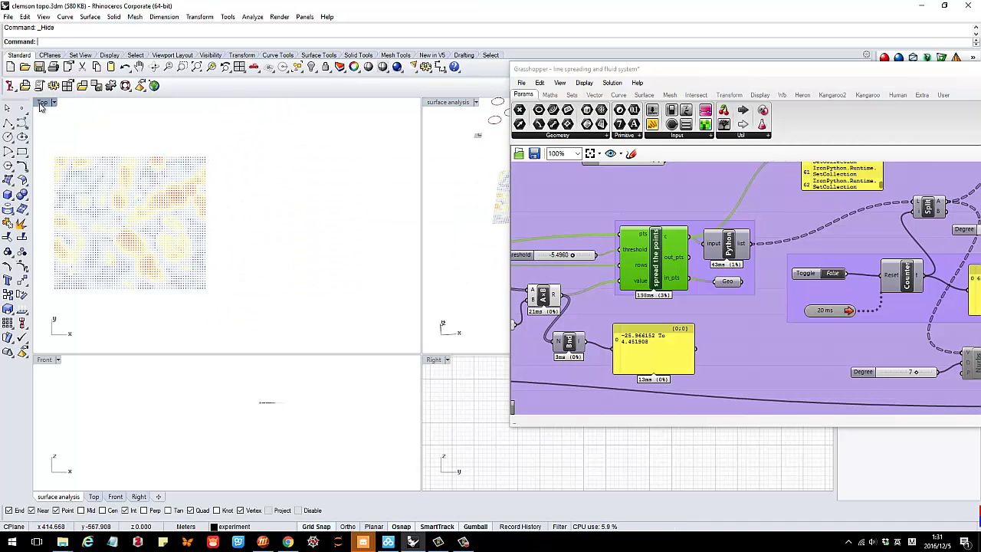
double_click(44, 102)
scroll(295, 308, down, 5)
scroll(284, 307, up, 6)
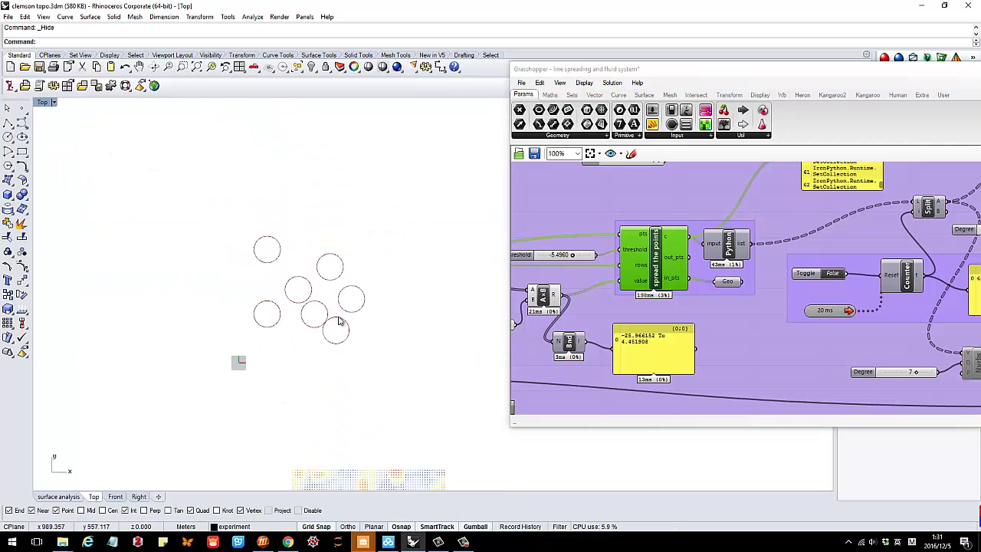
scroll(686, 300, down, 5)
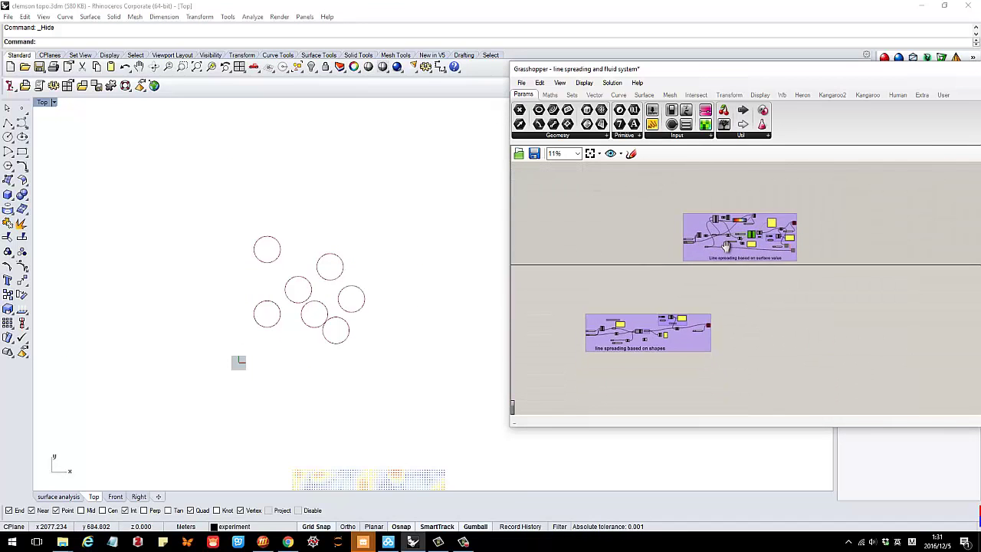
scroll(580, 326, up, 2)
scroll(581, 326, up, 5)
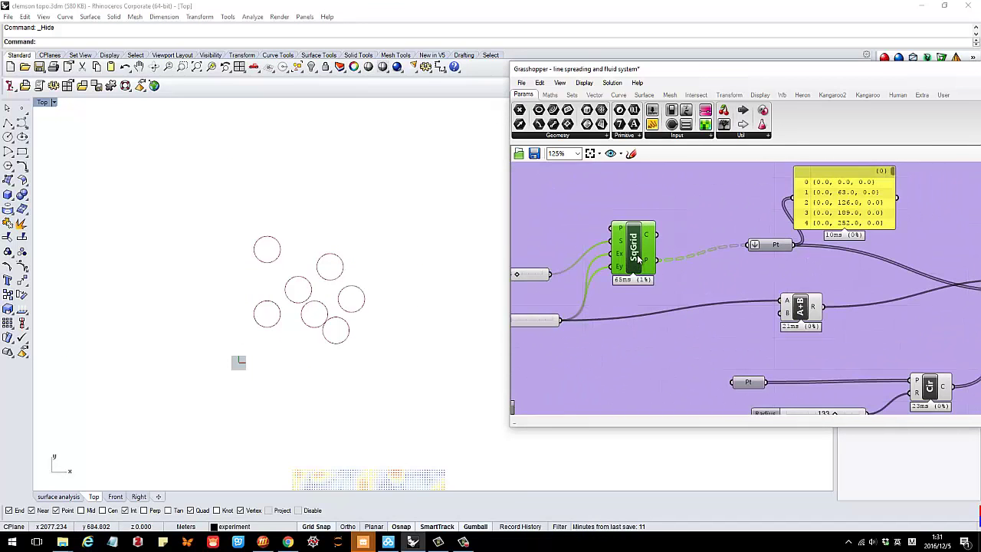
Step: Turn on the SqGrid component's preview to show the square grid in Rhino
right_click(638, 256)
click(663, 277)
scroll(306, 276, up, 2)
Step: Frame a screen capture of the grid and circles, undo the trial stroke and close it
key(ctrl+alt+a)
drag(117, 167, 398, 447)
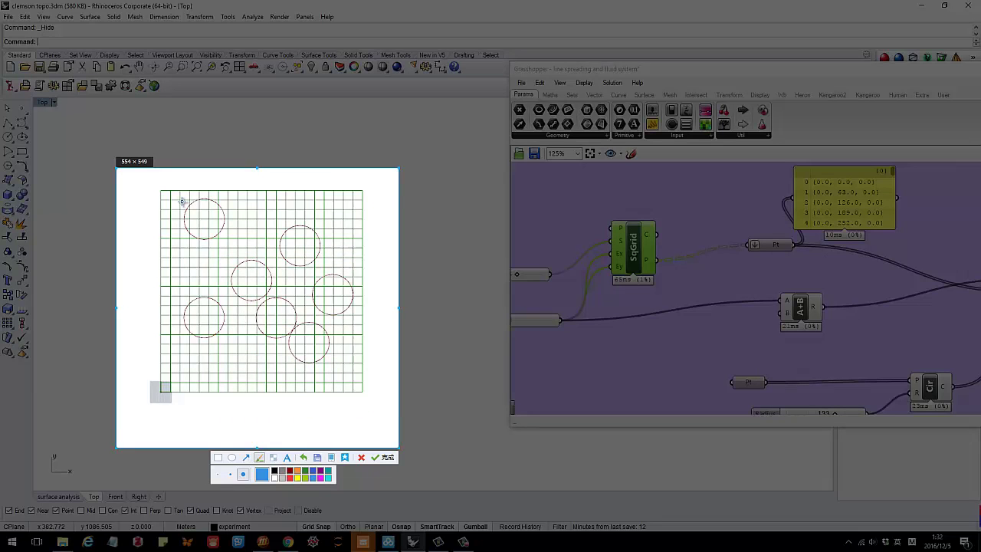
mouse_move(181, 197)
mouse_down()
mouse_move(184, 236)
mouse_move(213, 219)
mouse_up()
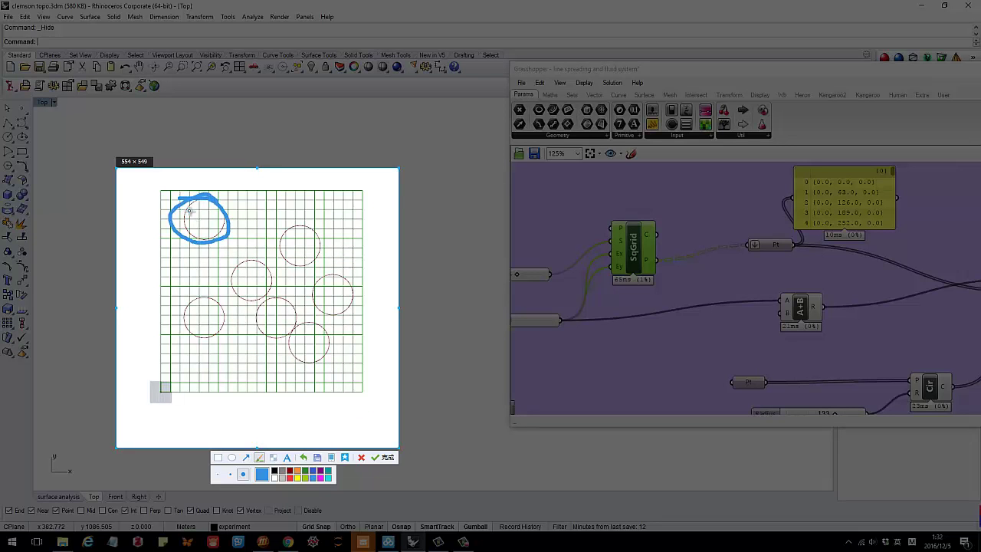
key(ctrl+z)
key(Escape)
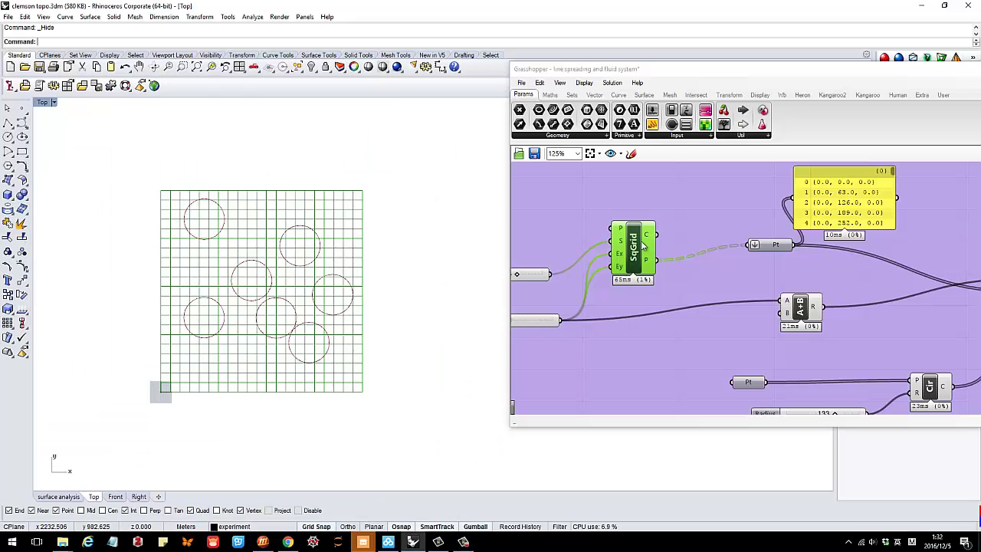
Step: Turn on the Pt parameter's preview to show the grid points
click(776, 245)
right_click(776, 245)
click(804, 262)
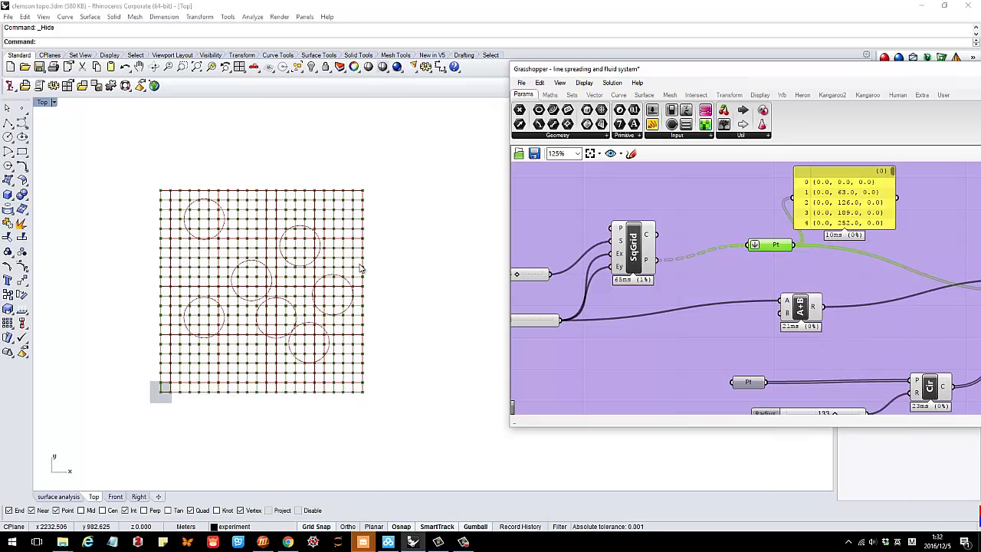
Step: Capture the grid and sketch blue flow lines looping around the top-left circle and running downward
key(ctrl+alt+a)
drag(116, 168, 384, 422)
click(245, 433)
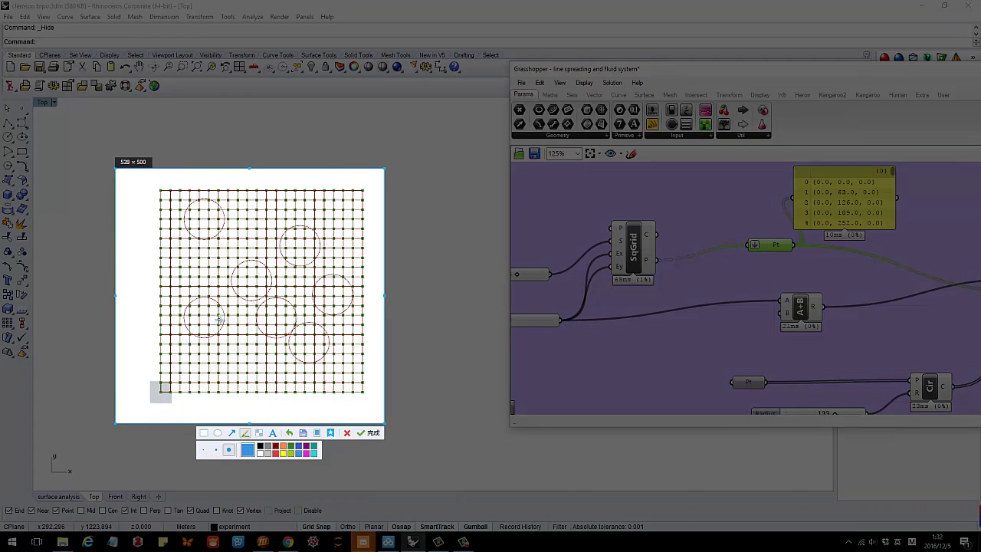
mouse_move(190, 212)
mouse_down()
mouse_move(222, 228)
mouse_move(202, 203)
mouse_up()
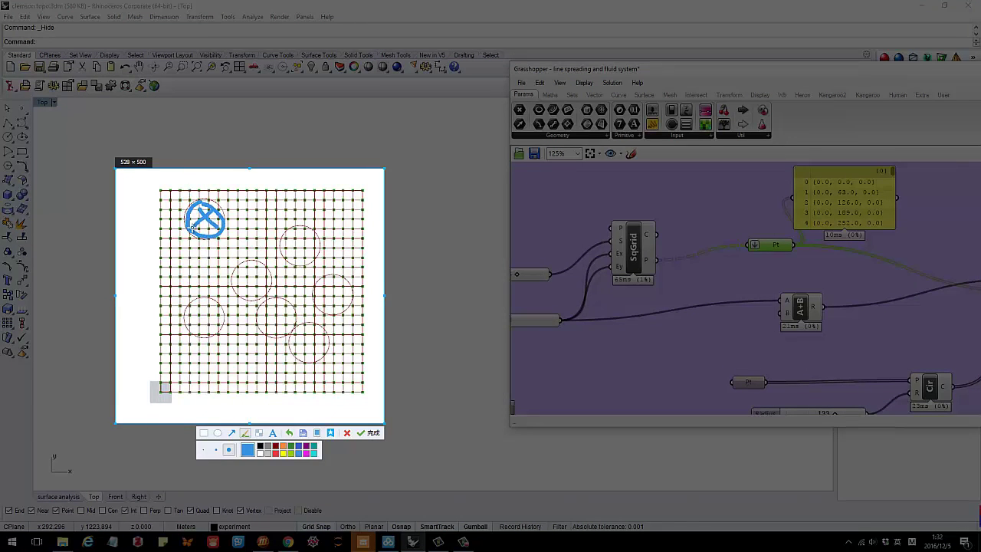
drag(179, 224, 184, 286)
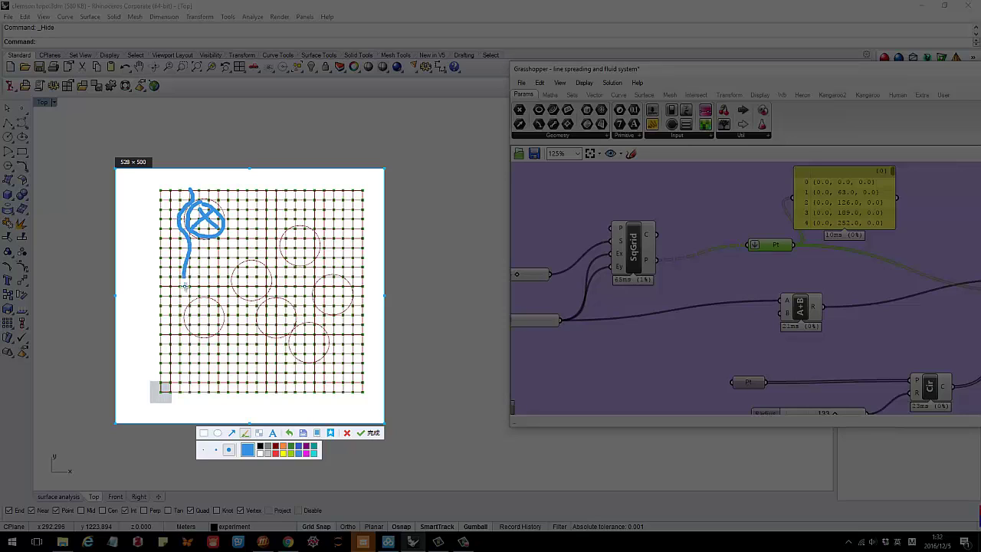
mouse_move(226, 220)
mouse_down()
mouse_move(211, 258)
mouse_move(216, 301)
mouse_up()
mouse_move(220, 204)
mouse_down()
mouse_move(219, 191)
mouse_move(213, 296)
mouse_up()
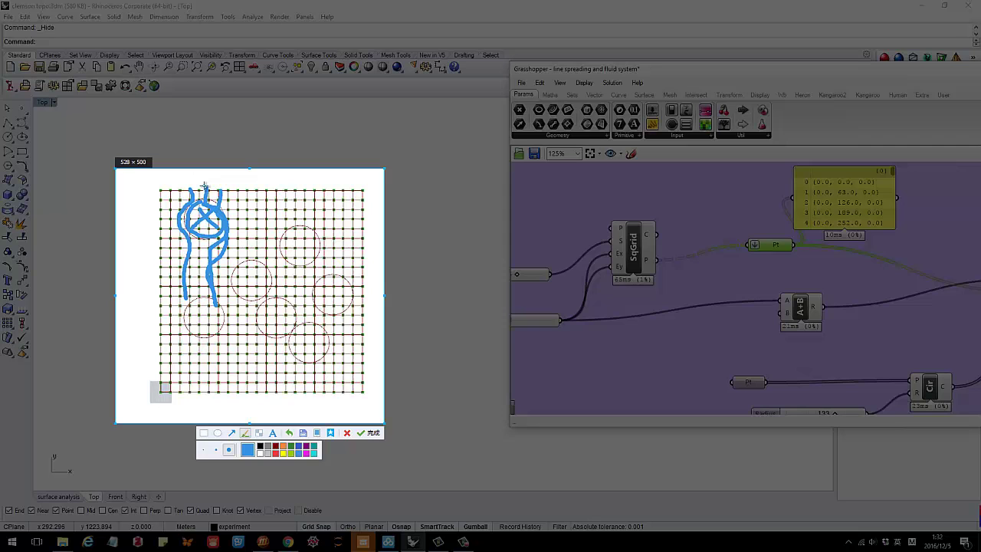
mouse_move(205, 186)
mouse_down()
mouse_move(185, 234)
mouse_move(192, 296)
mouse_up()
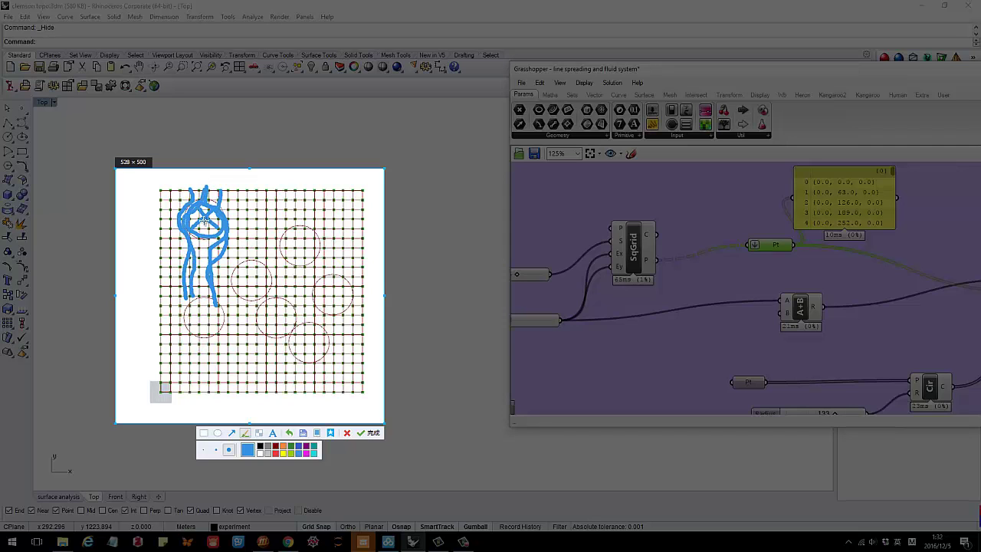
key(Escape)
scroll(226, 284, down, 2)
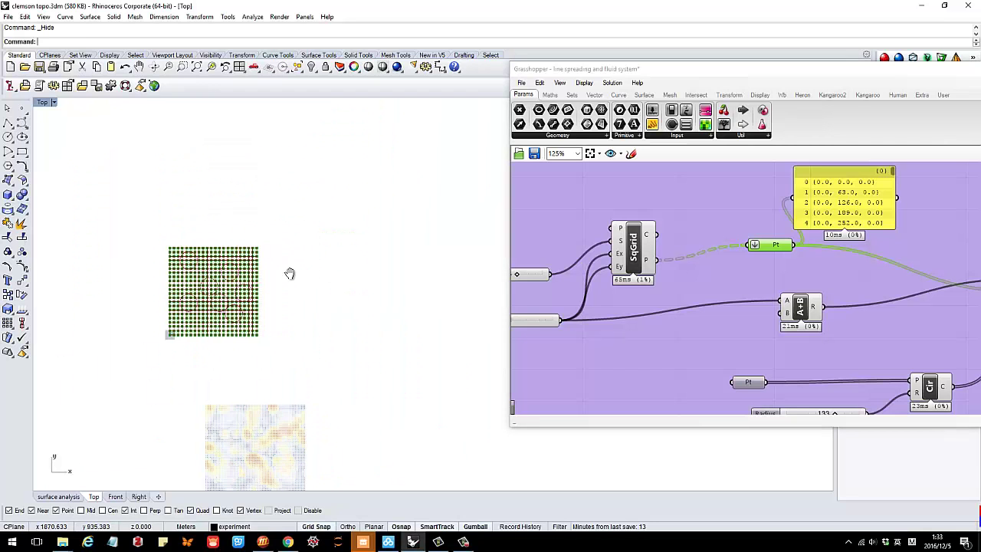
Step: Turn off the SqGrid component's square grid preview
click(627, 244)
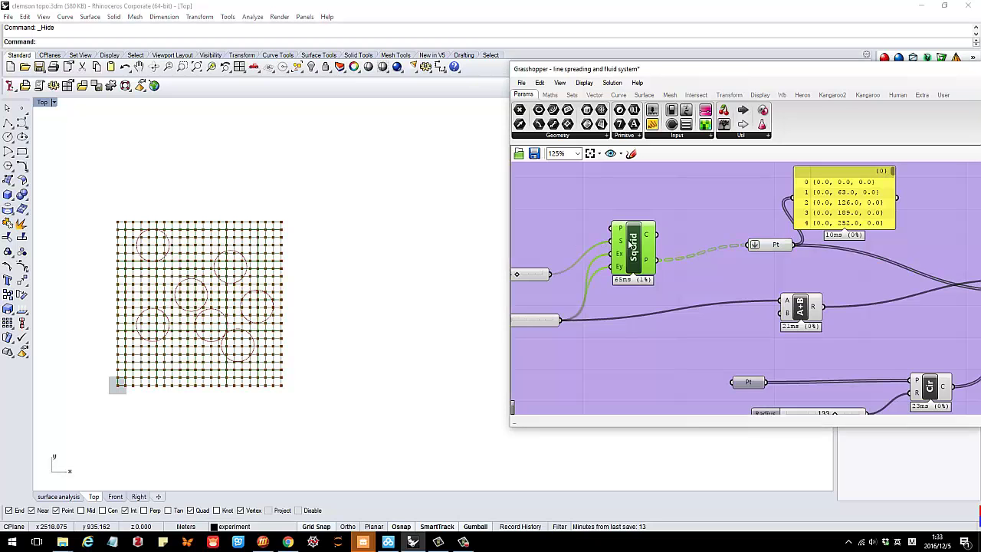
right_click(627, 244)
click(653, 258)
scroll(635, 261, down, 3)
scroll(621, 261, up, 2)
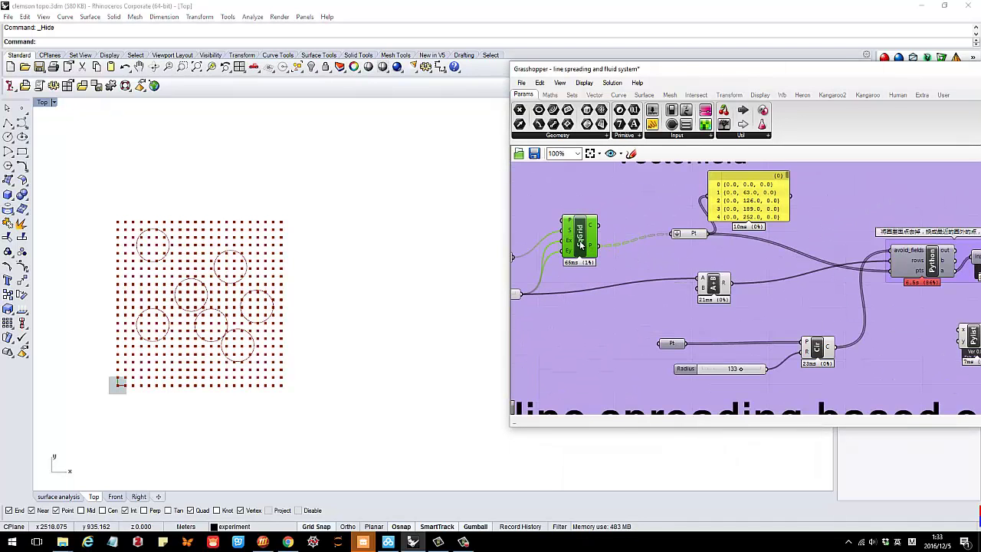
scroll(632, 260, down, 3)
scroll(644, 260, up, 4)
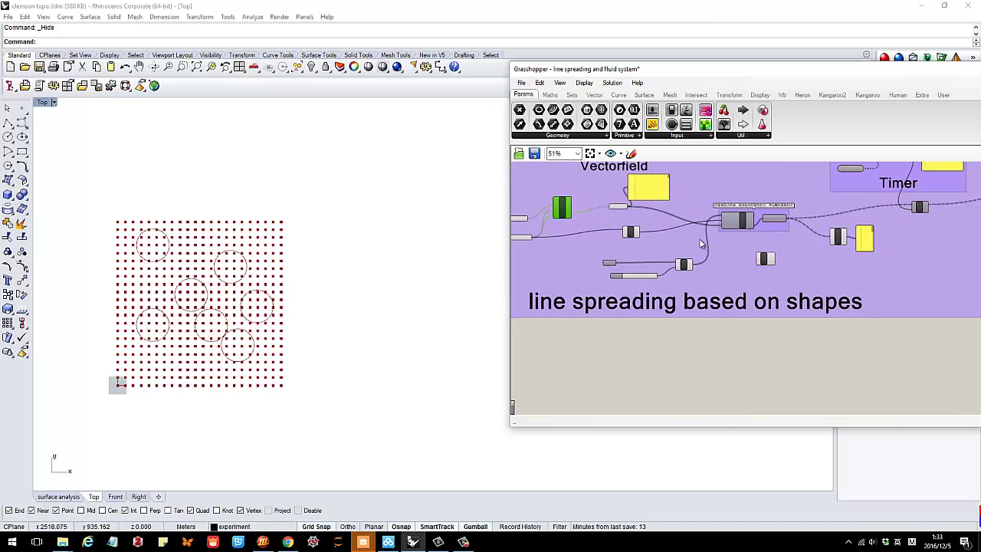
Step: Turn off the Pt parameter's grid points preview
drag(611, 207, 620, 208)
right_click(632, 208)
click(647, 230)
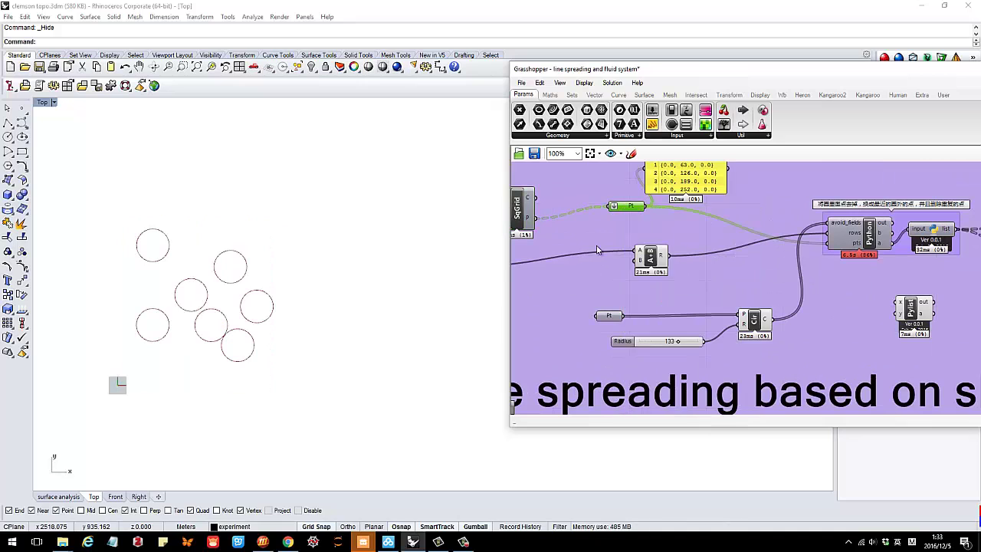
scroll(739, 268, down, 5)
scroll(740, 273, up, 6)
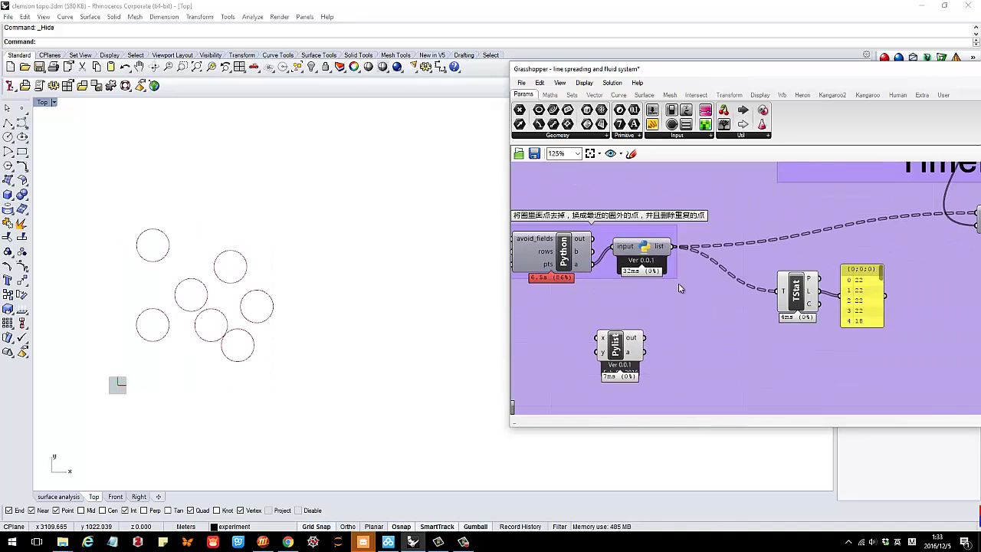
Step: Enable preview on the list Python component, then inspect and dismiss the list output's options
right_drag(715, 273, 757, 273)
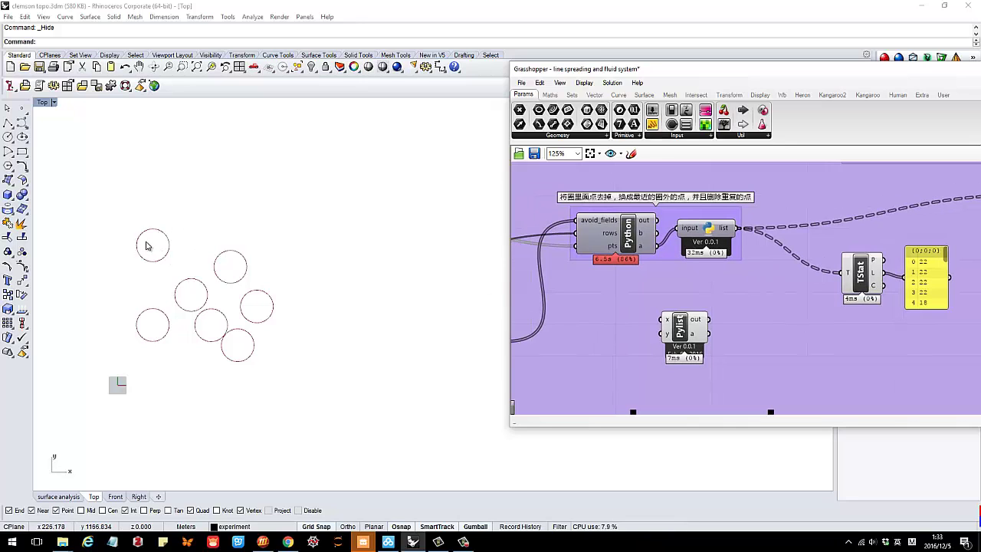
right_drag(709, 232, 617, 222)
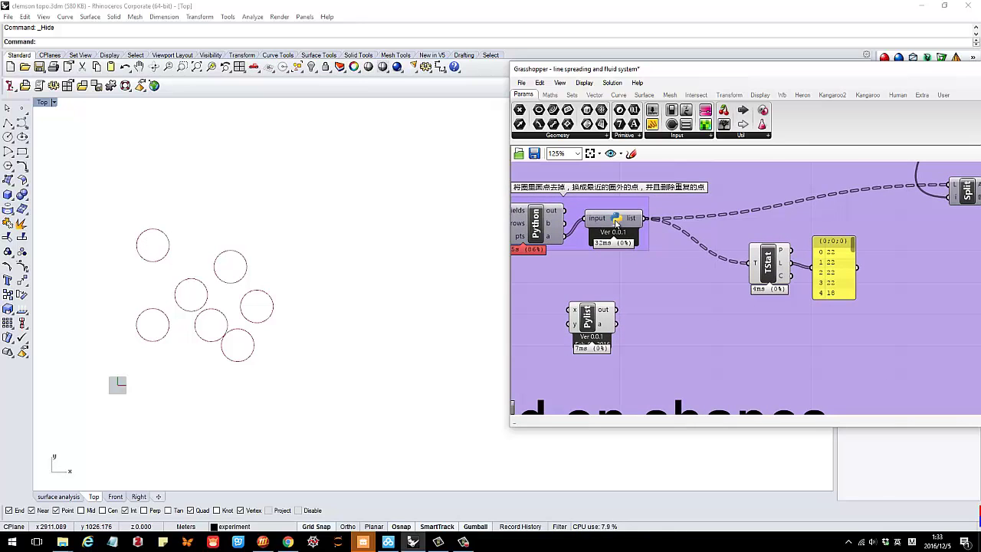
right_click(617, 223)
click(645, 283)
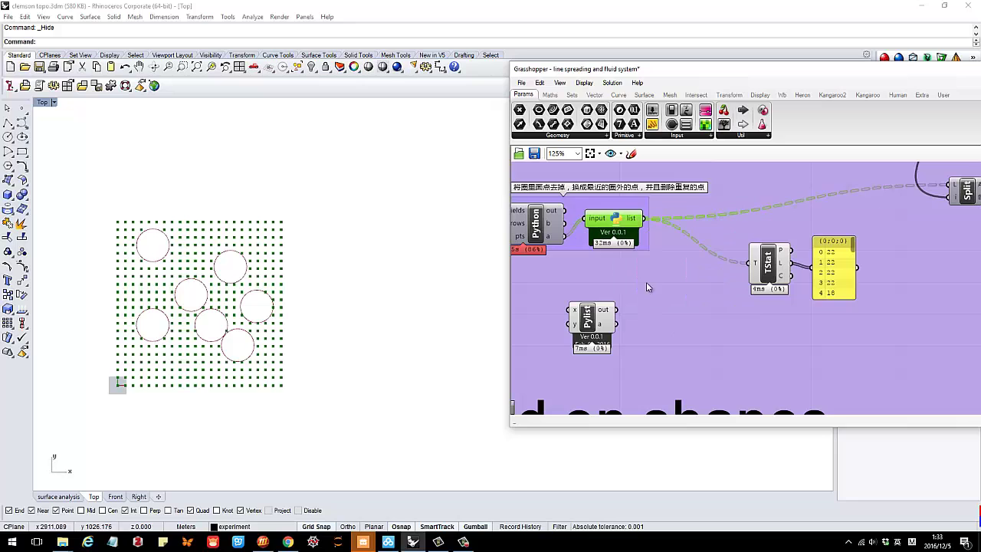
scroll(153, 283, up, 1)
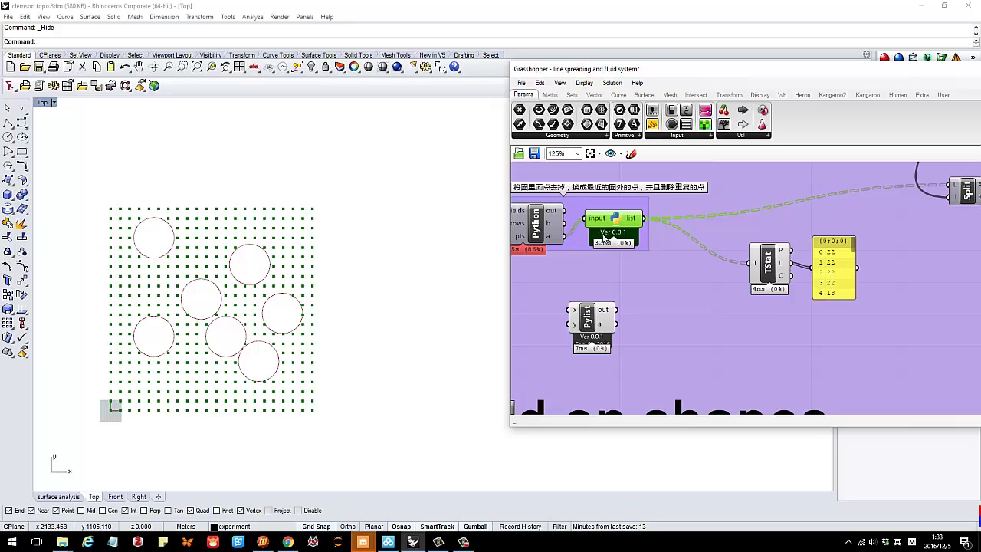
right_click(624, 220)
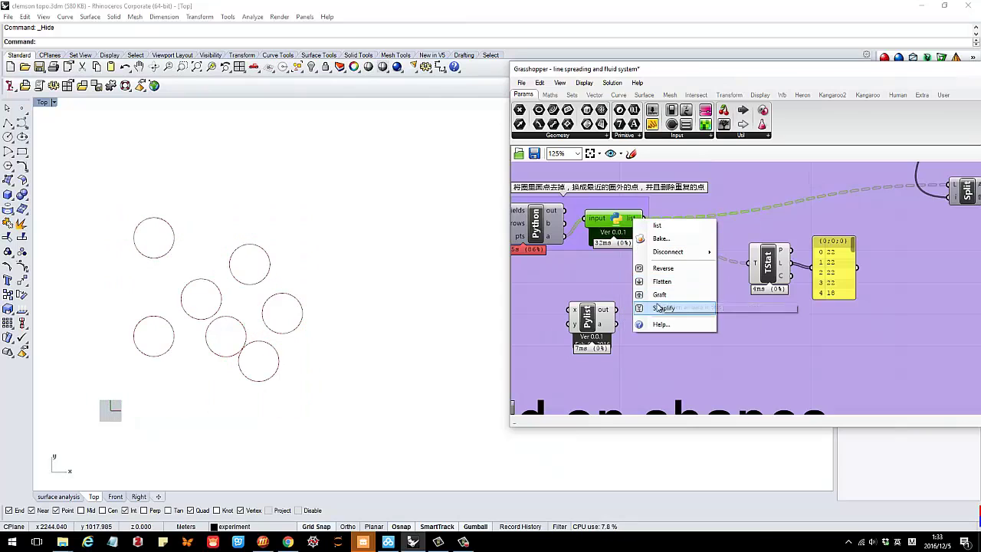
click(614, 221)
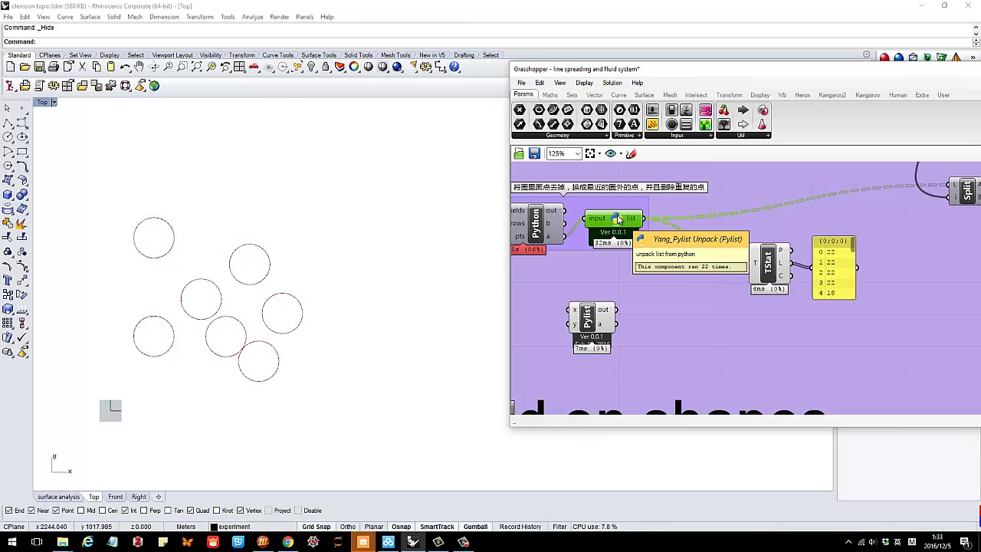
Step: Zoom to the Timer group and reset the counter to 0, clearing the flowing lines
scroll(618, 220, down, 4)
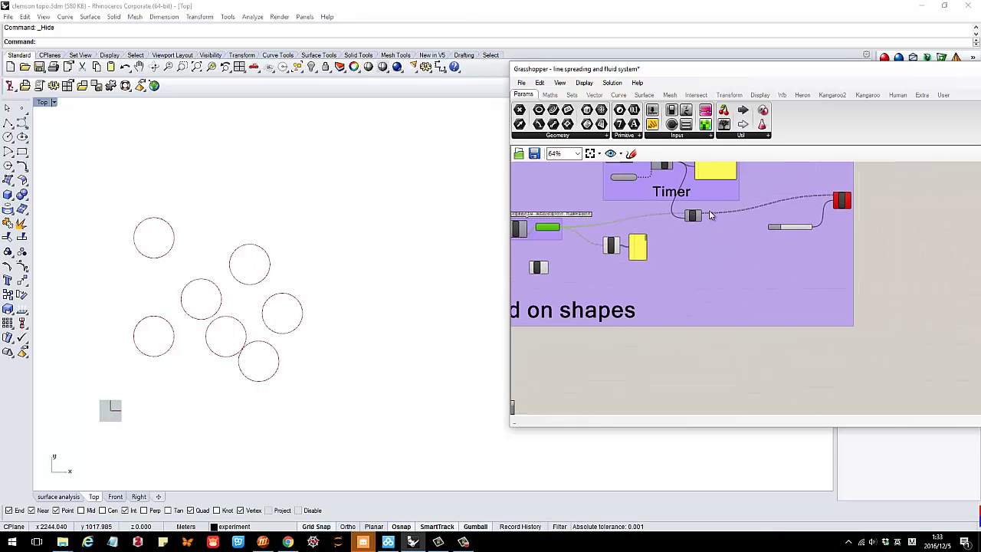
scroll(631, 223, up, 5)
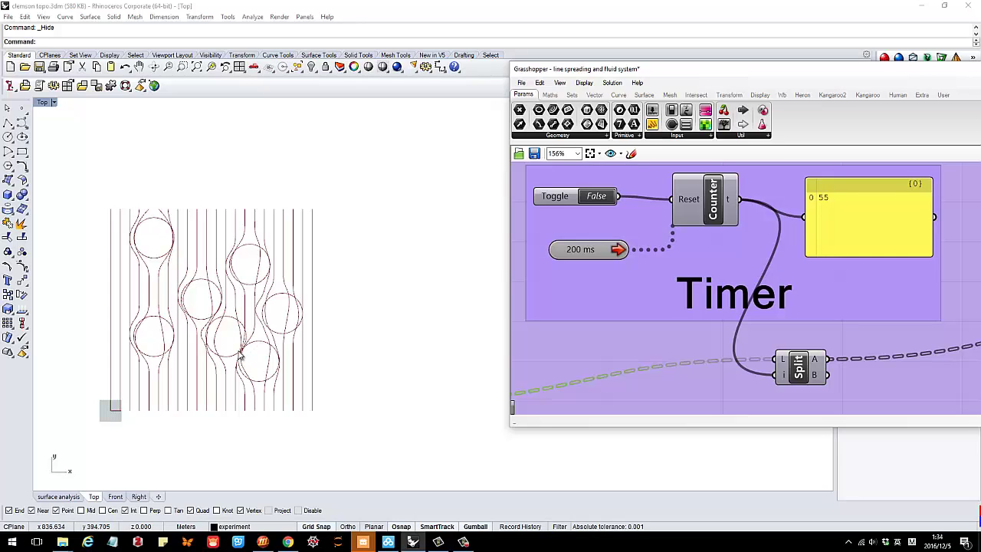
click(591, 197)
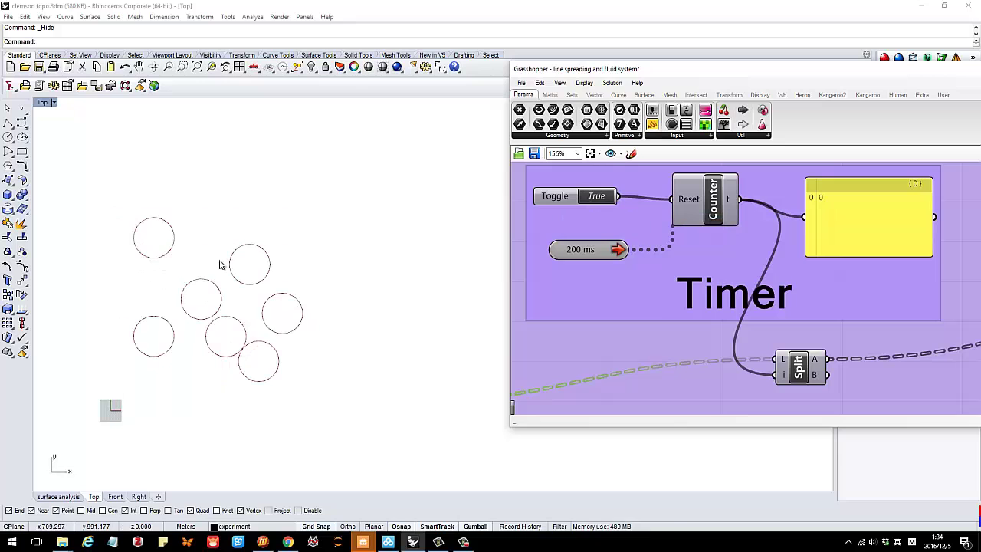
Step: Pan the Top view to the colored point grid and zoom the canvas to the surface-value group
scroll(131, 346, down, 4)
right_drag(135, 339, 214, 305)
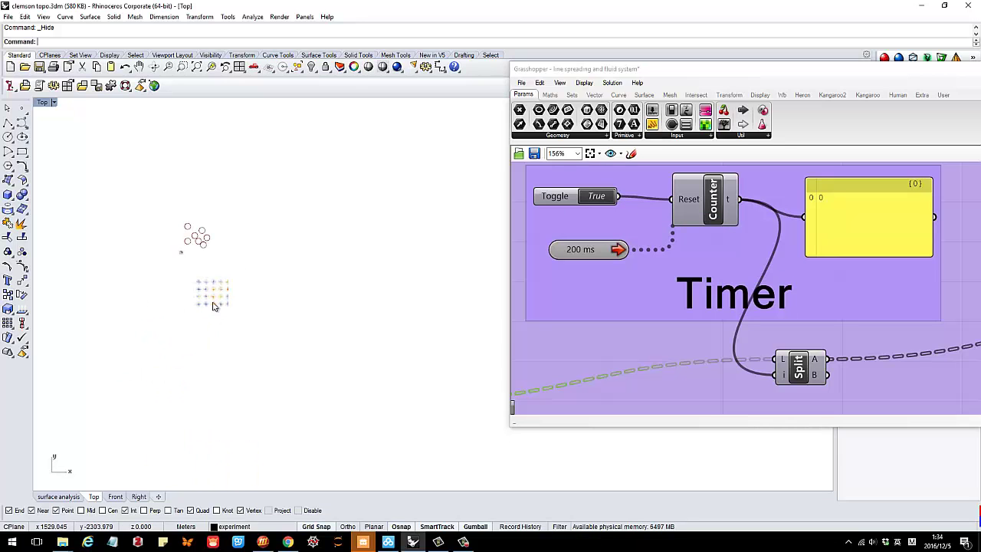
scroll(214, 305, up, 10)
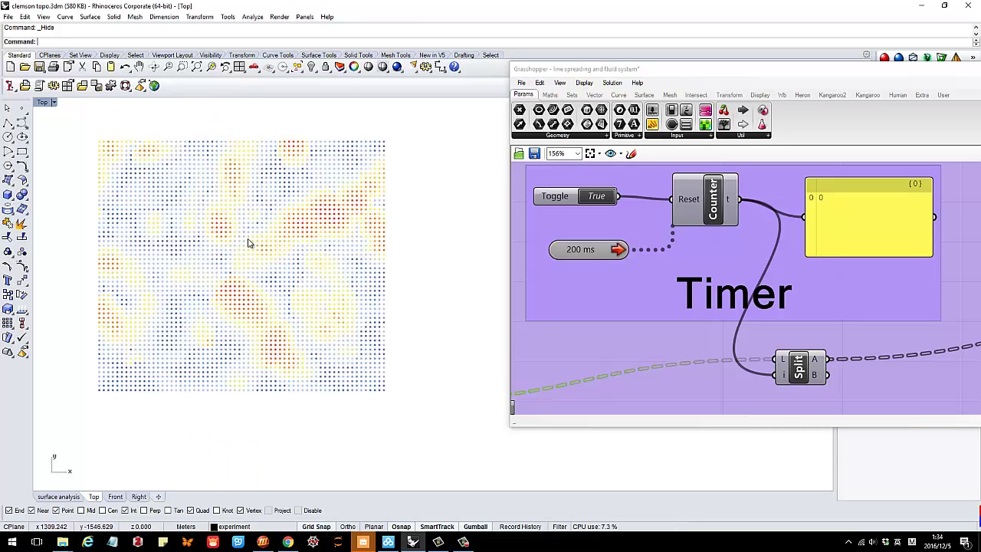
scroll(725, 262, down, 6)
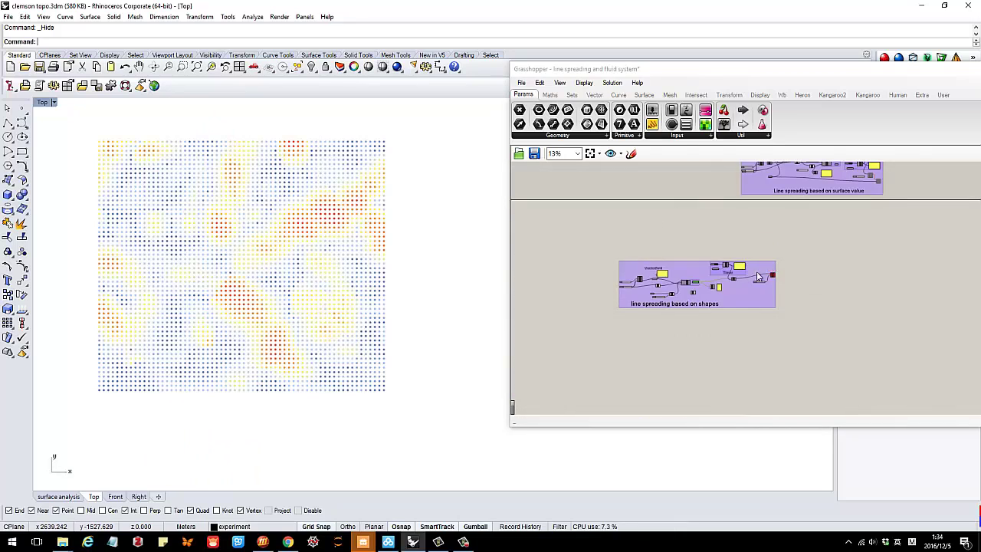
scroll(734, 277, up, 2)
scroll(774, 206, up, 4)
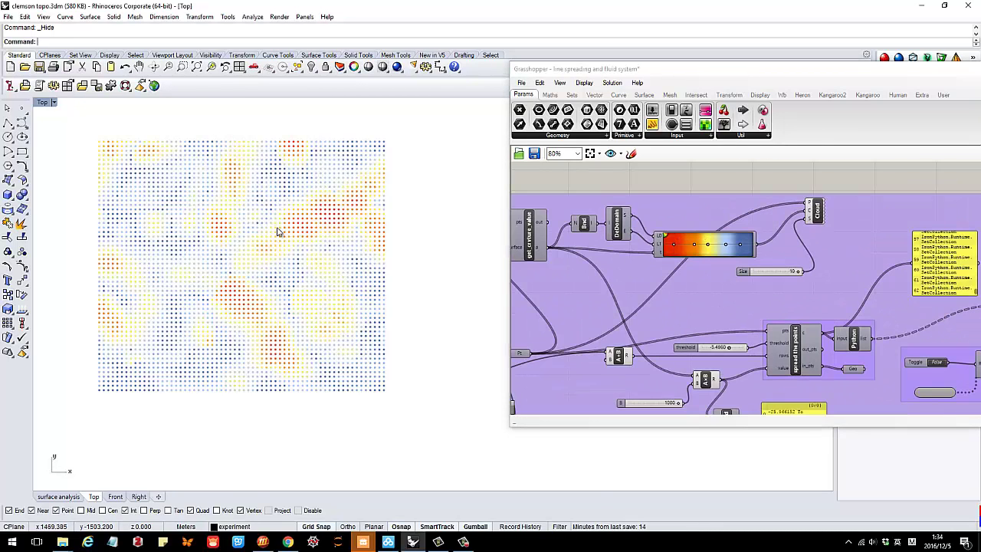
scroll(299, 233, up, 2)
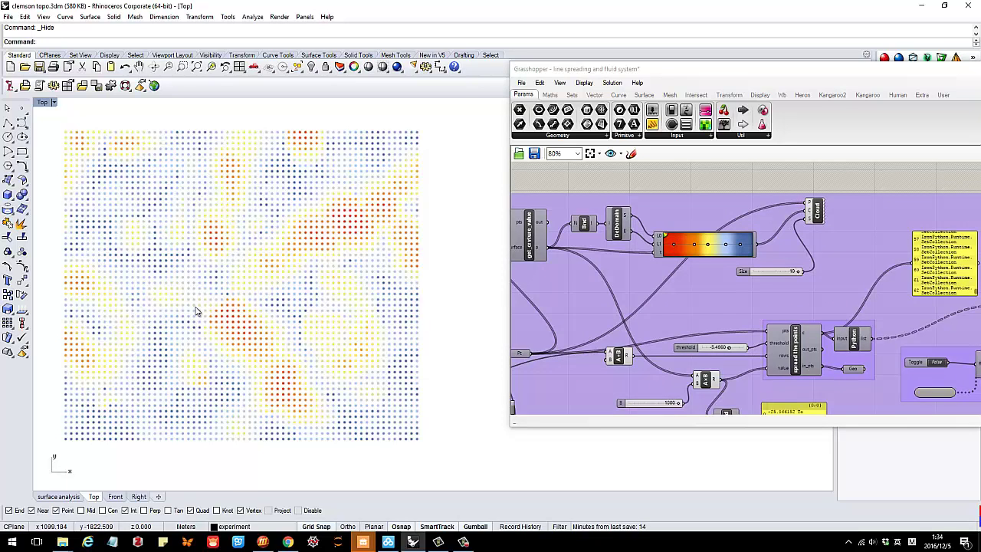
scroll(559, 271, down, 3)
scroll(559, 272, up, 4)
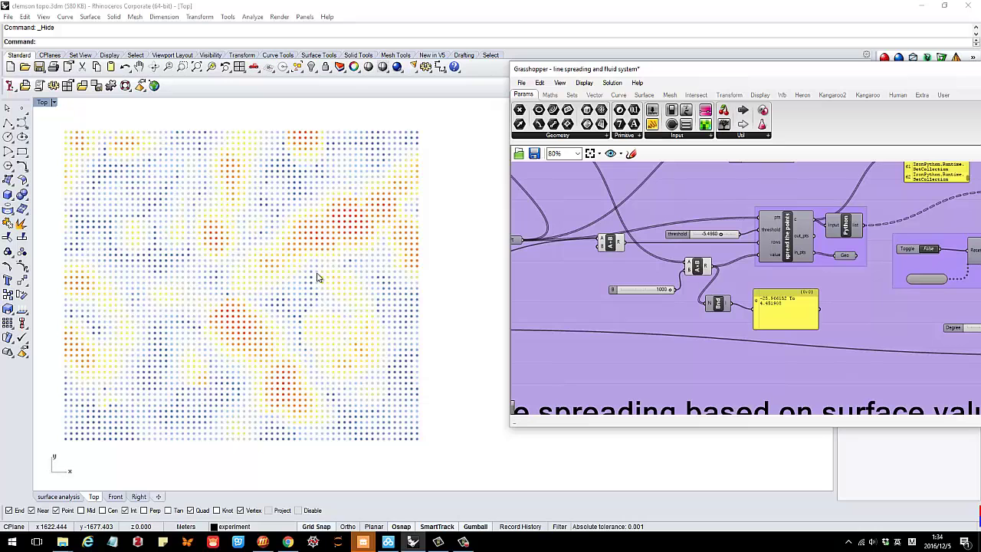
Step: Select the Python unpack component's Geo parameter to highlight its points green, then zoom to inspect
scroll(797, 266, up, 2)
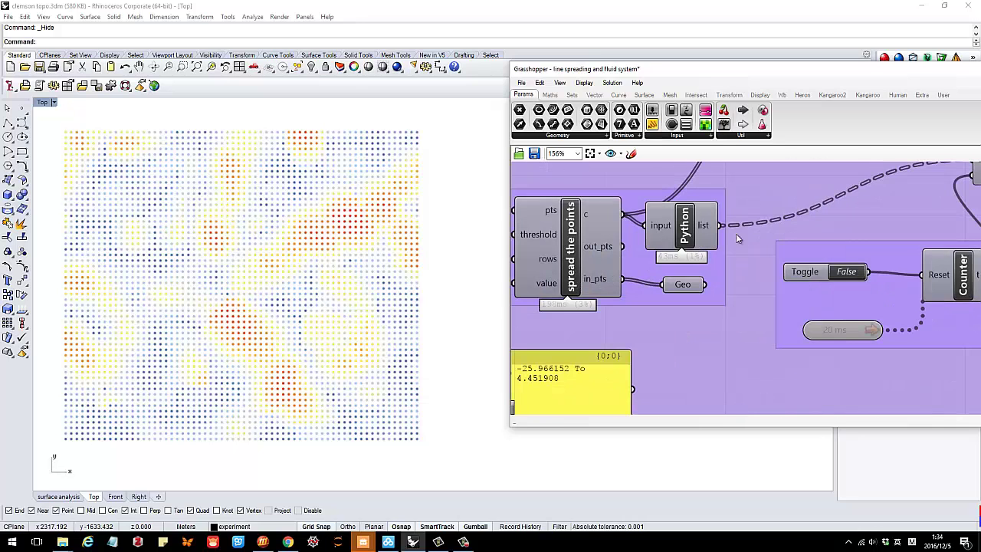
scroll(742, 253, up, 2)
click(687, 225)
click(681, 284)
right_drag(713, 313, 662, 285)
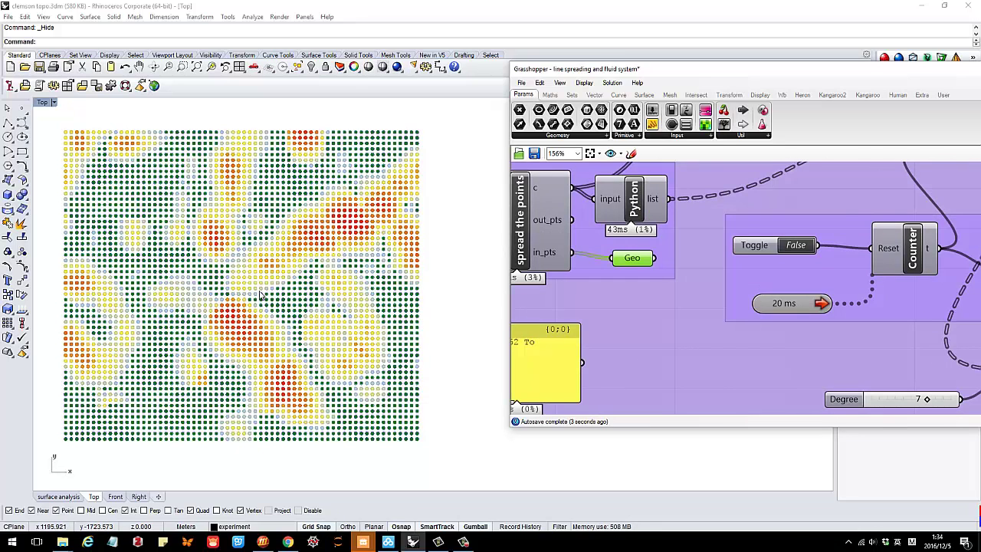
scroll(232, 233, up, 2)
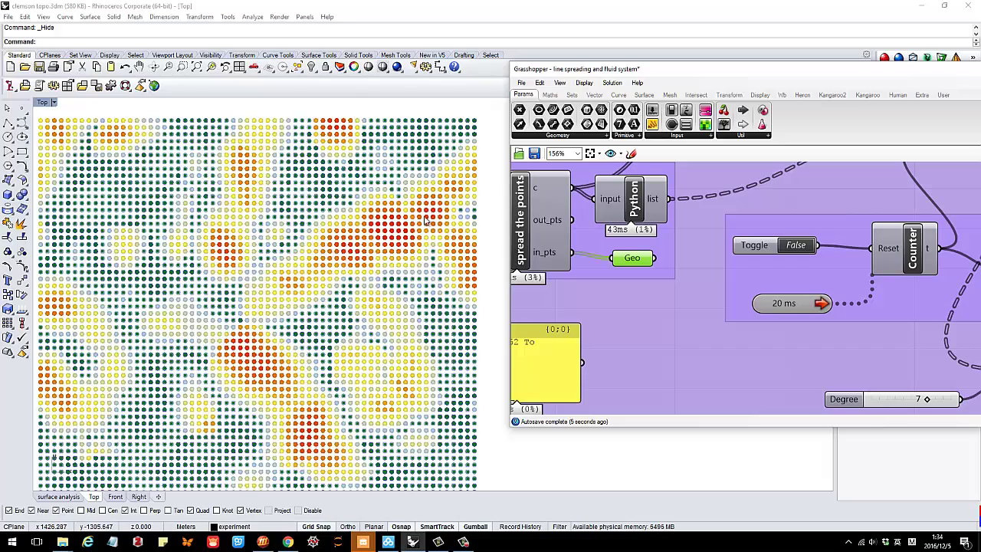
scroll(267, 246, down, 3)
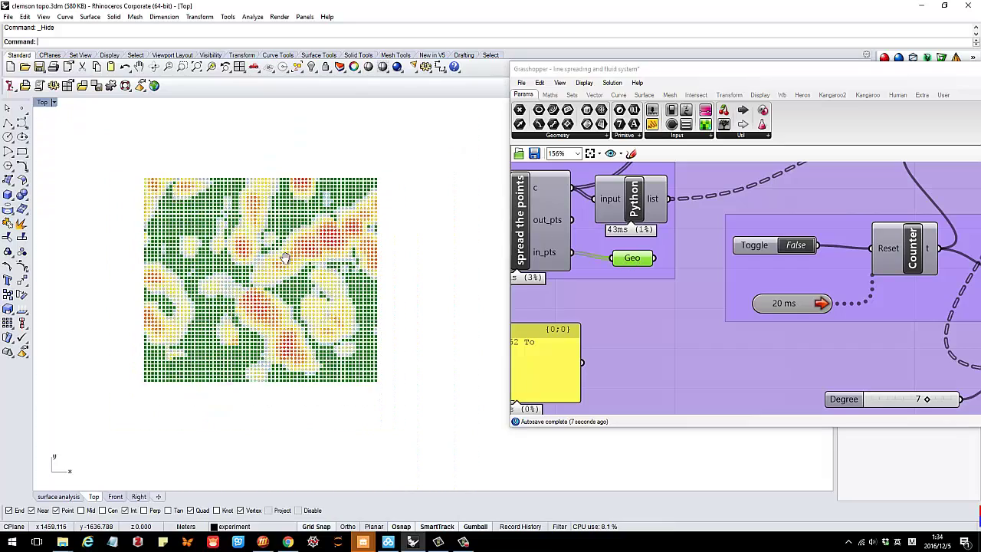
scroll(243, 272, up, 2)
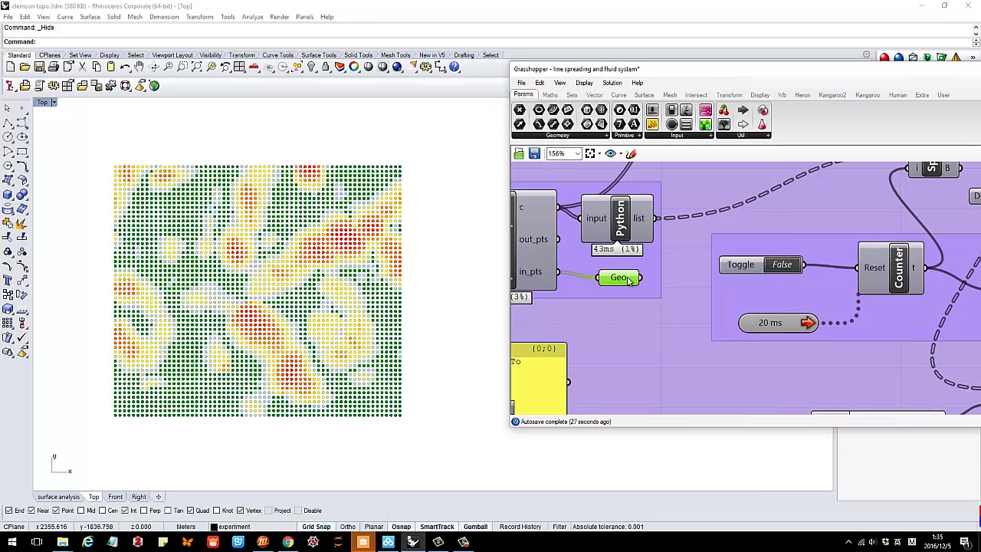
Step: Turn on the spread curves preview and toggle the timer repeatedly until curves regrow, counter at 53
right_click(628, 280)
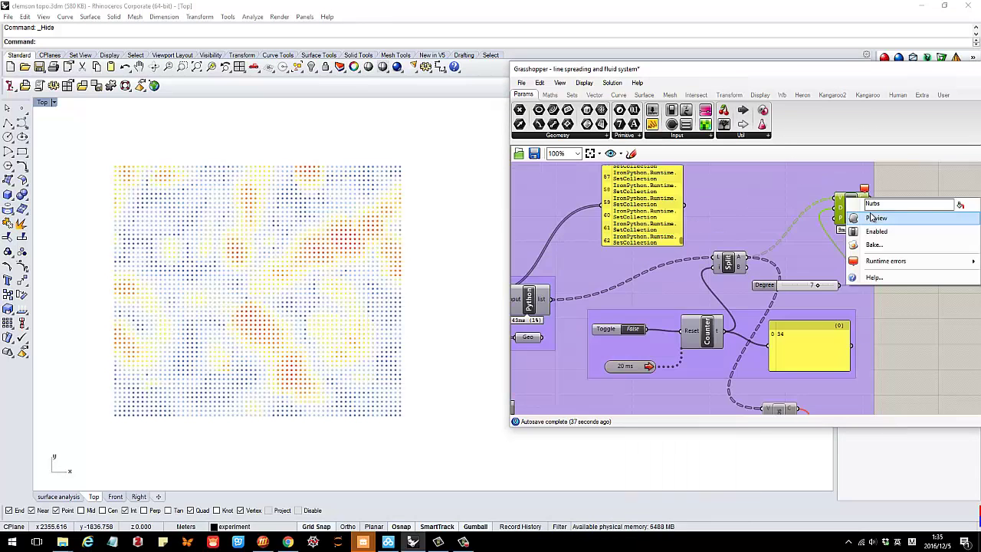
click(875, 217)
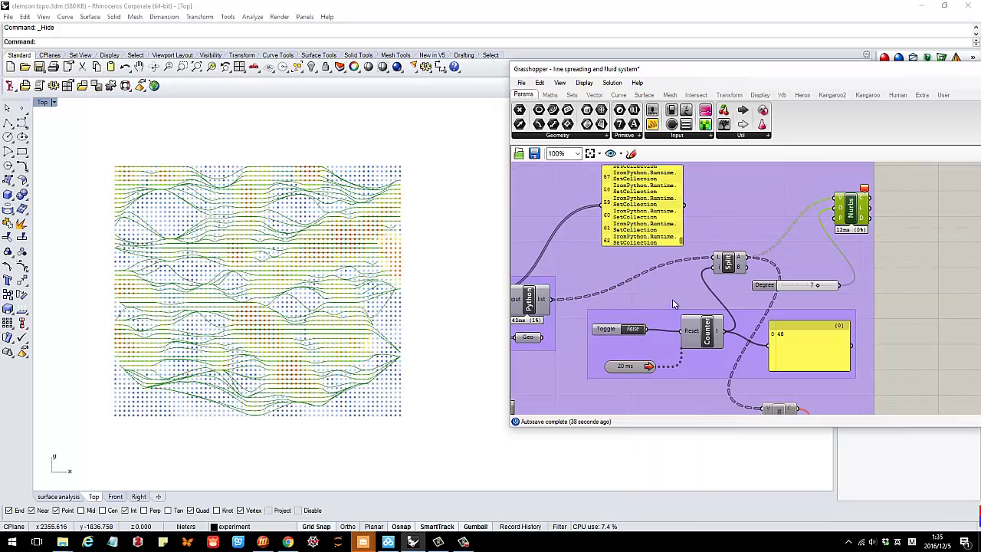
double_click(632, 330)
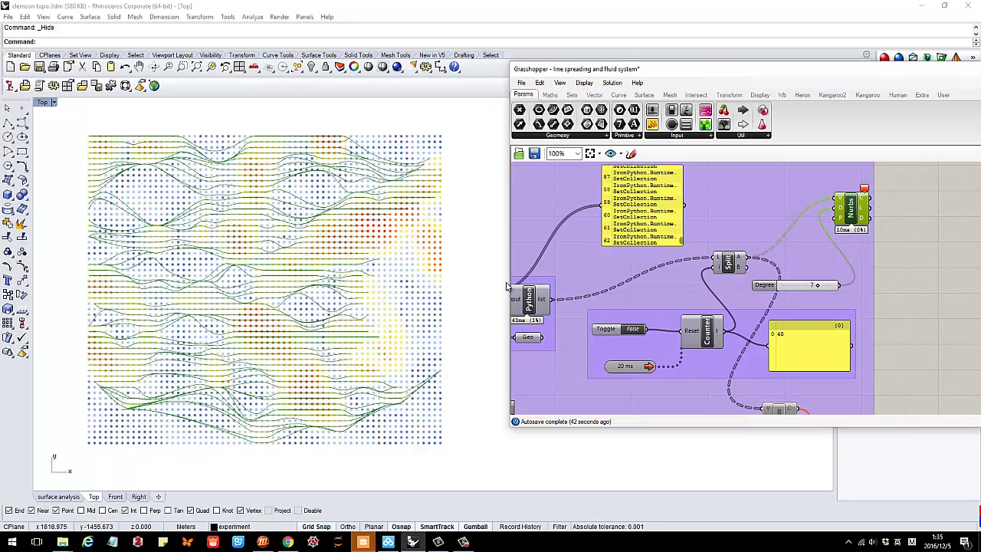
double_click(632, 330)
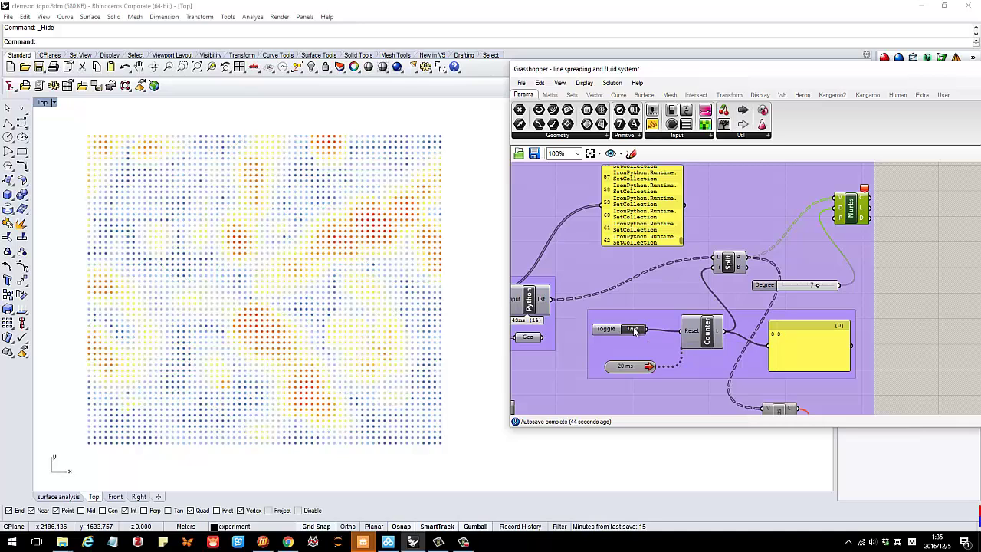
double_click(632, 329)
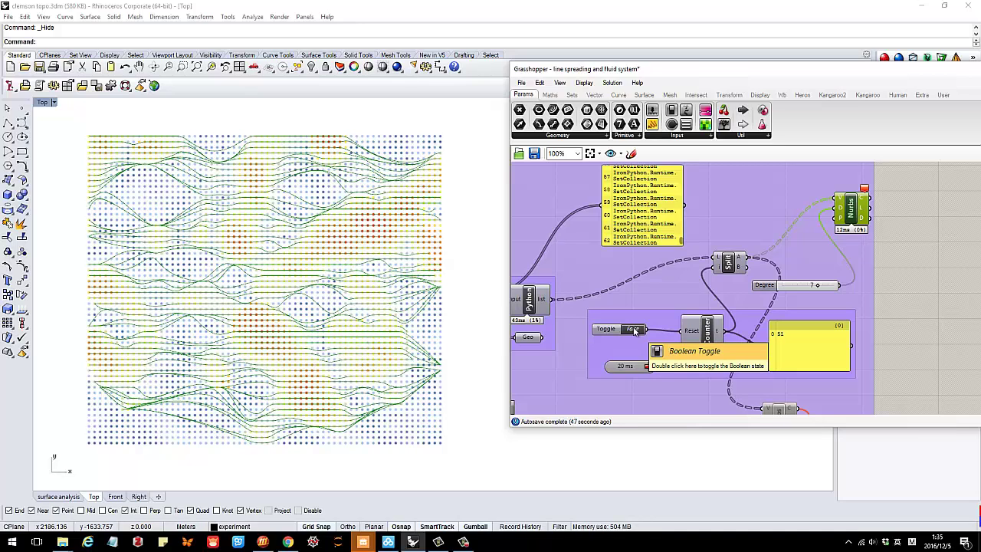
double_click(632, 329)
double_click(632, 330)
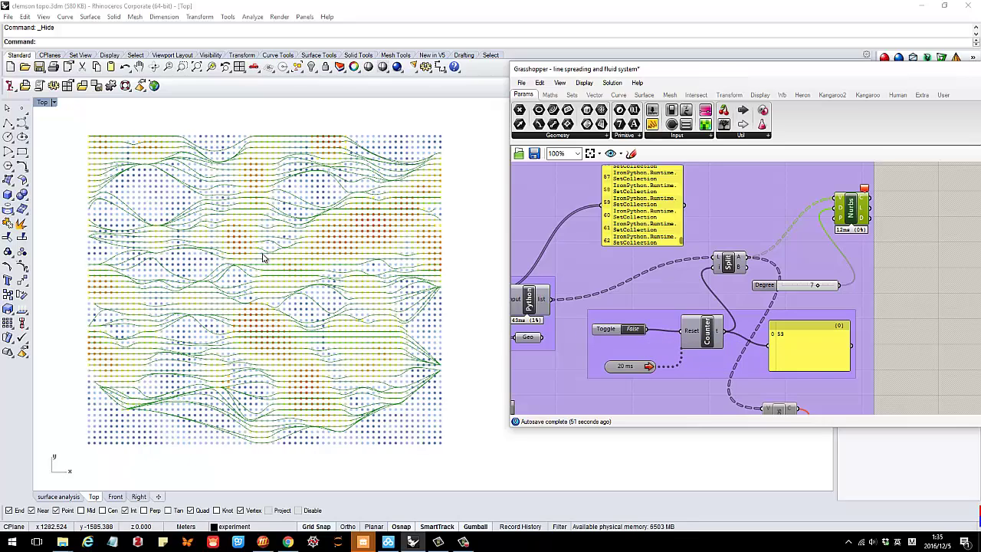
Step: Capture the curve-covered grid and loop six red high-value areas with the pen, then close it
key(ctrl+alt+a)
drag(73, 132, 465, 465)
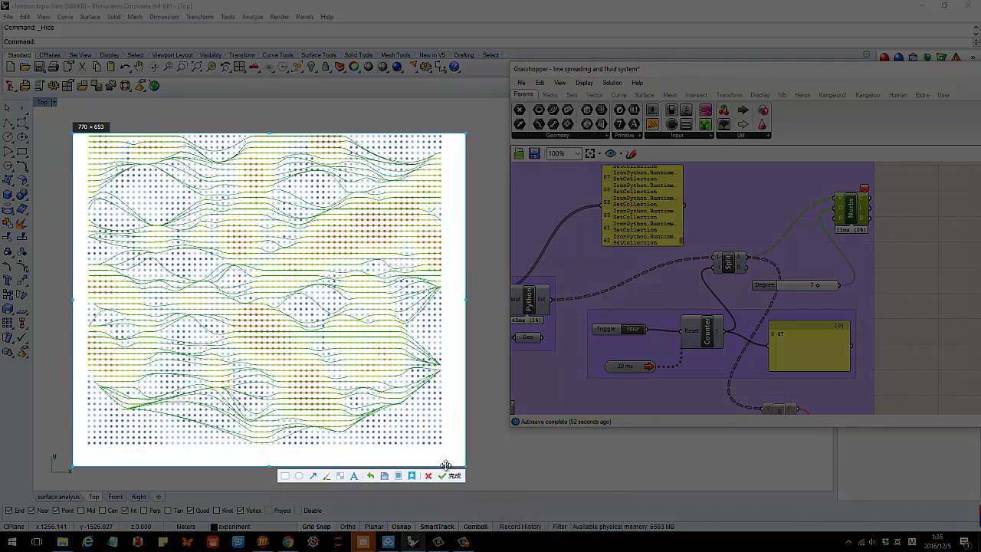
click(314, 476)
mouse_move(393, 209)
mouse_down()
mouse_move(282, 267)
mouse_move(404, 266)
mouse_up()
mouse_move(107, 278)
mouse_down()
mouse_move(142, 295)
mouse_move(115, 285)
mouse_up()
mouse_move(239, 307)
mouse_down()
mouse_move(336, 384)
mouse_move(324, 424)
mouse_move(239, 308)
mouse_up()
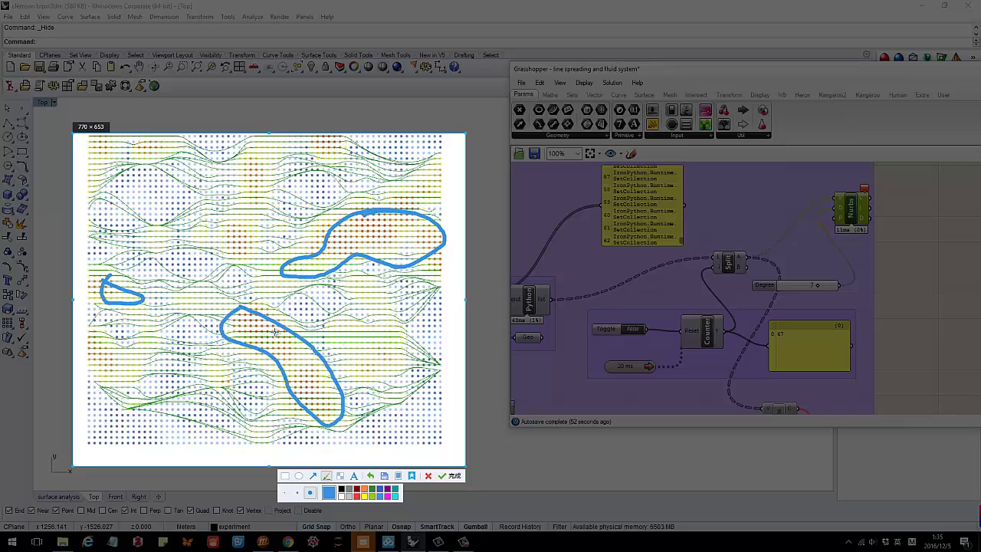
mouse_move(328, 327)
mouse_down()
mouse_move(397, 342)
mouse_move(325, 350)
mouse_up()
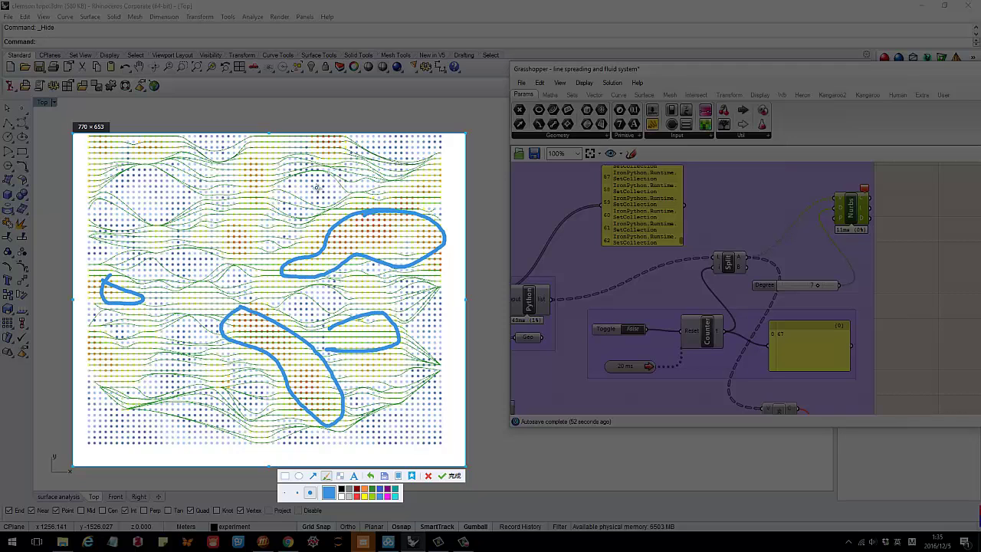
mouse_move(310, 188)
mouse_down()
mouse_move(343, 193)
mouse_move(286, 186)
mouse_up()
mouse_move(185, 184)
mouse_down()
mouse_move(189, 208)
mouse_move(170, 169)
mouse_up()
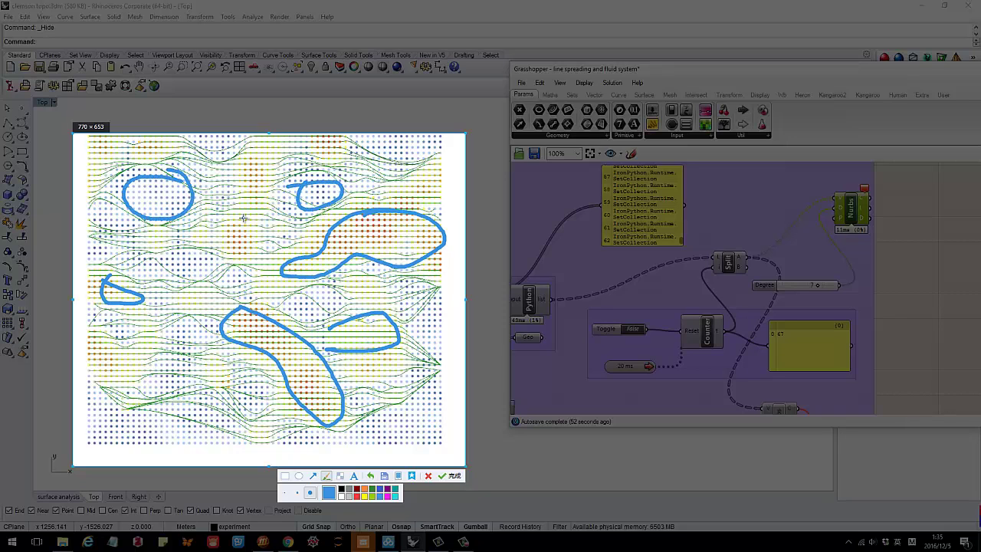
key(Escape)
Step: Reset the timer and restart it so the curves regrow from the grid's left edge
click(632, 329)
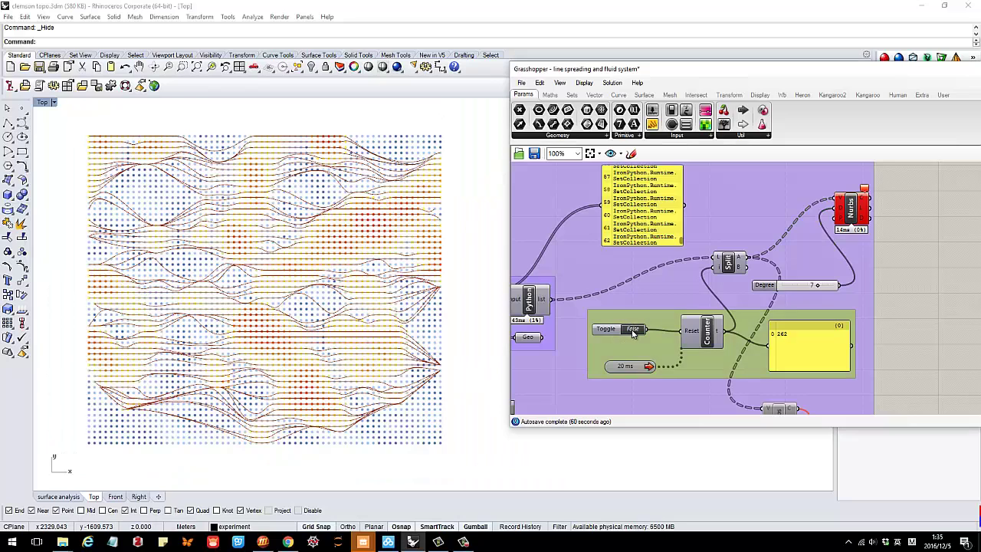
double_click(632, 329)
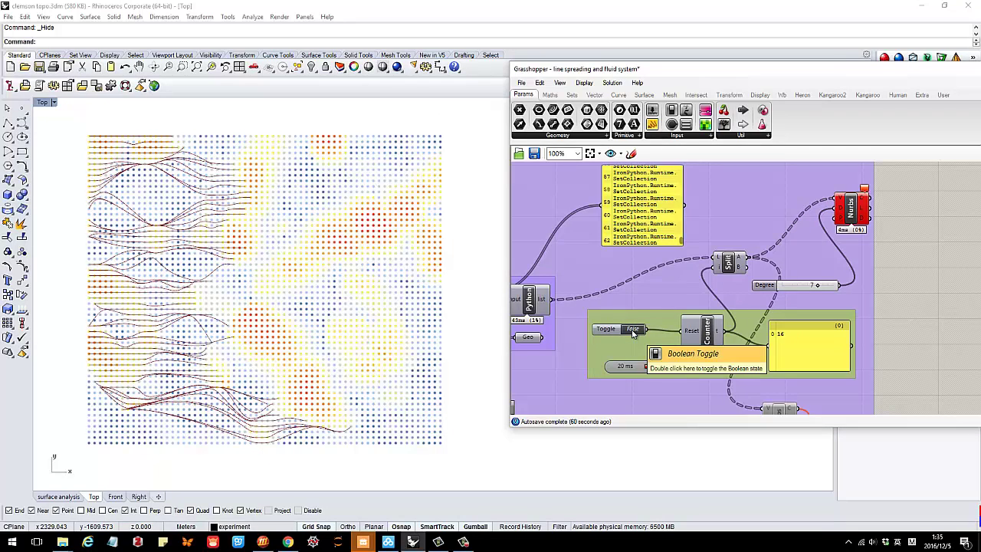